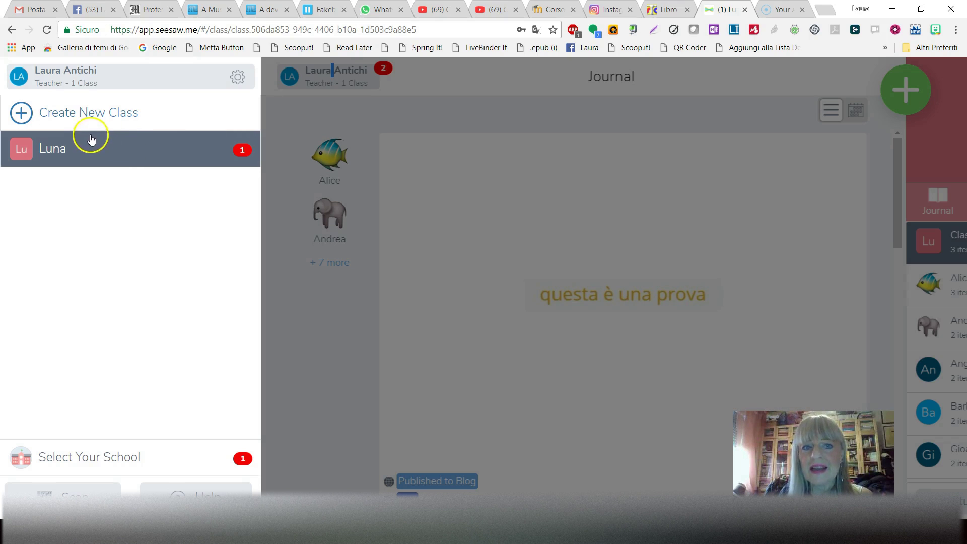
# - Create a new class named "quinta C" at 12th grade level, with students signing in by email address
pyautogui.click(66, 116)
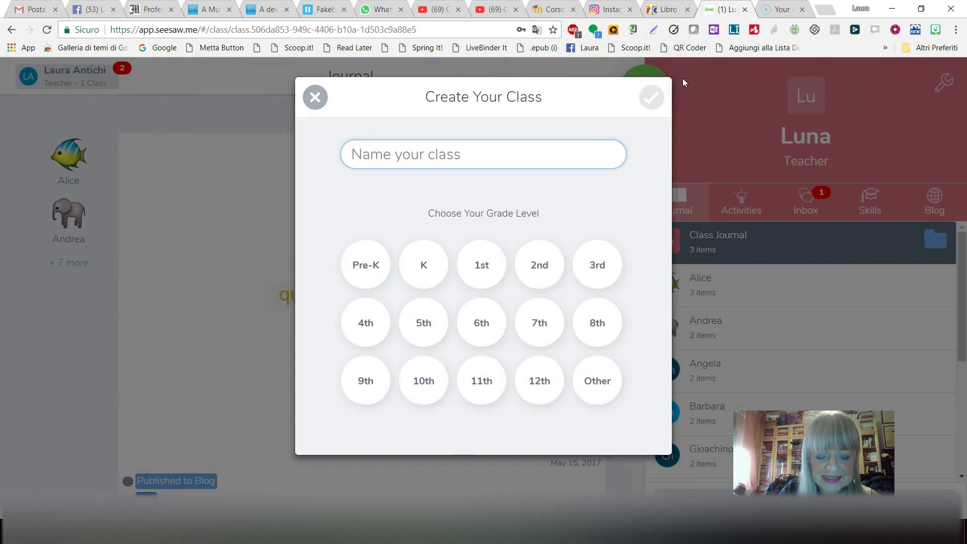
pyautogui.write('quinta C')
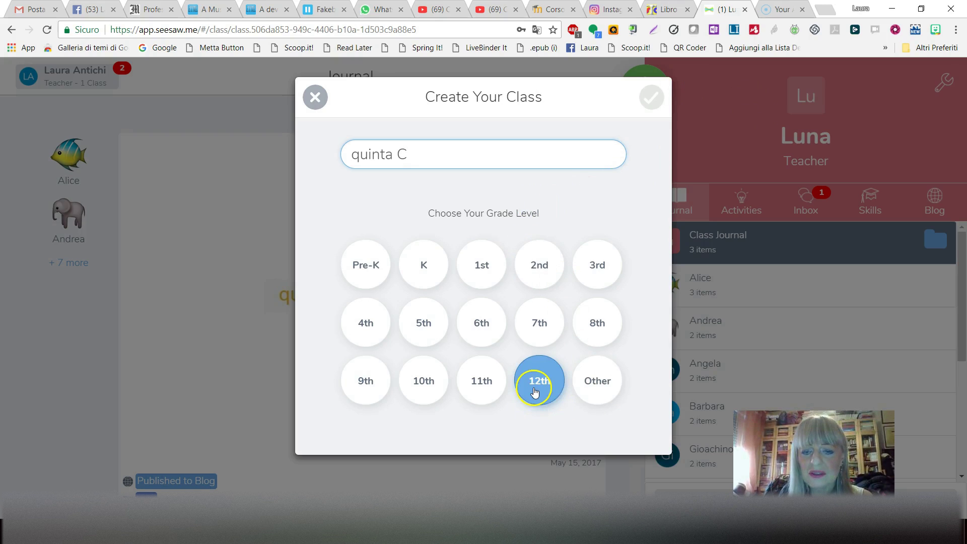
pyautogui.click(535, 391)
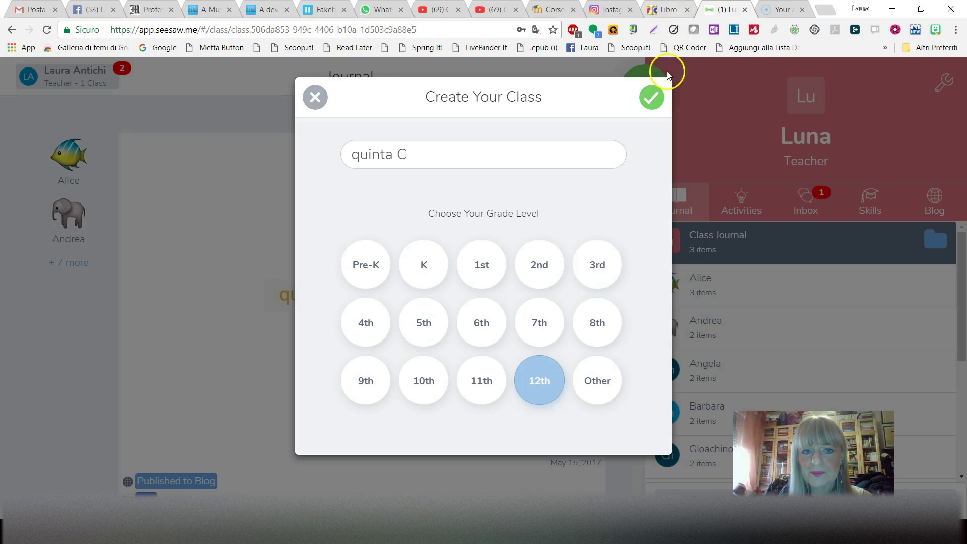
pyautogui.click(648, 101)
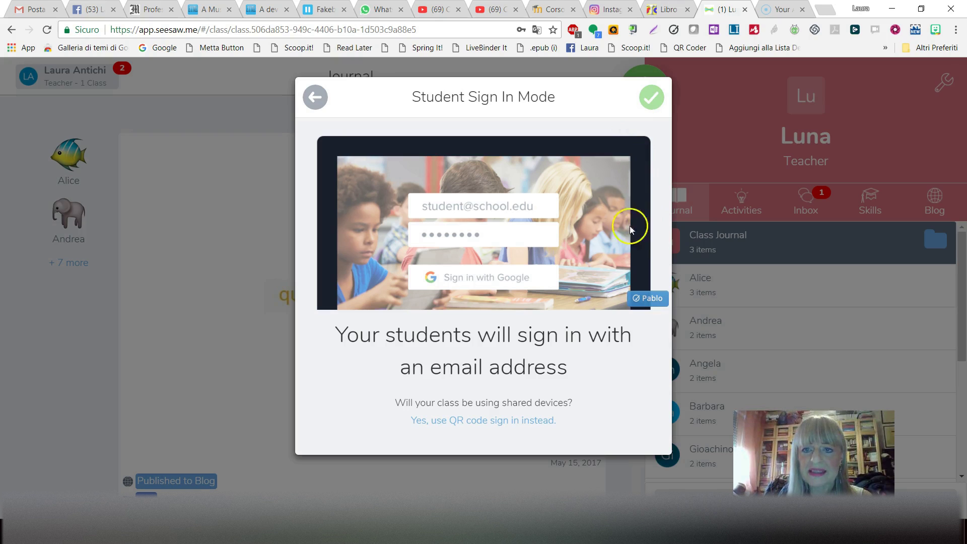
pyautogui.click(243, 132)
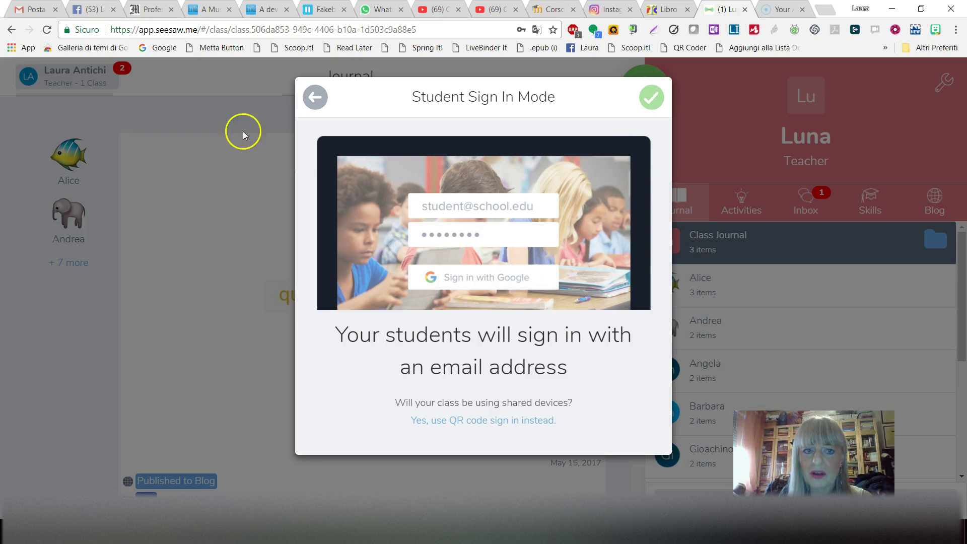
pyautogui.click(314, 103)
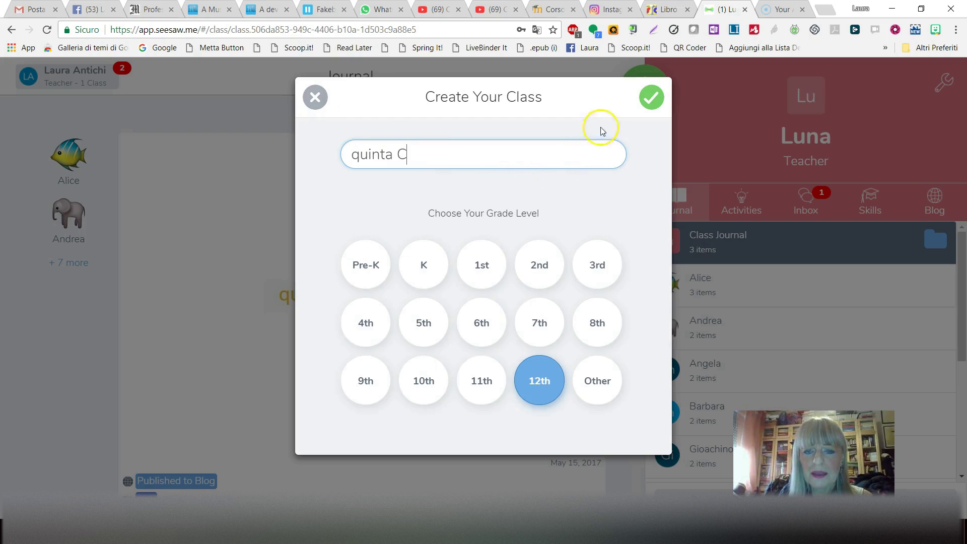
pyautogui.click(651, 97)
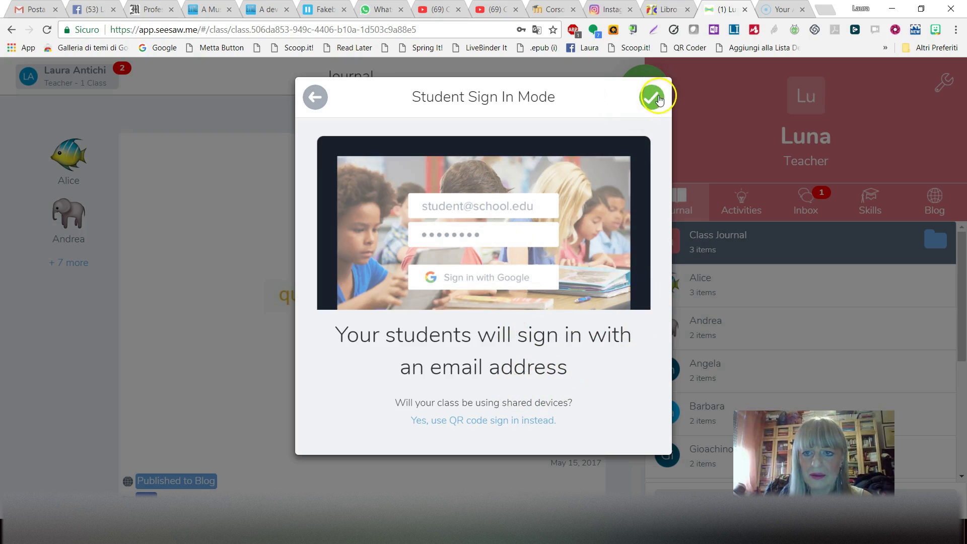
pyautogui.click(654, 97)
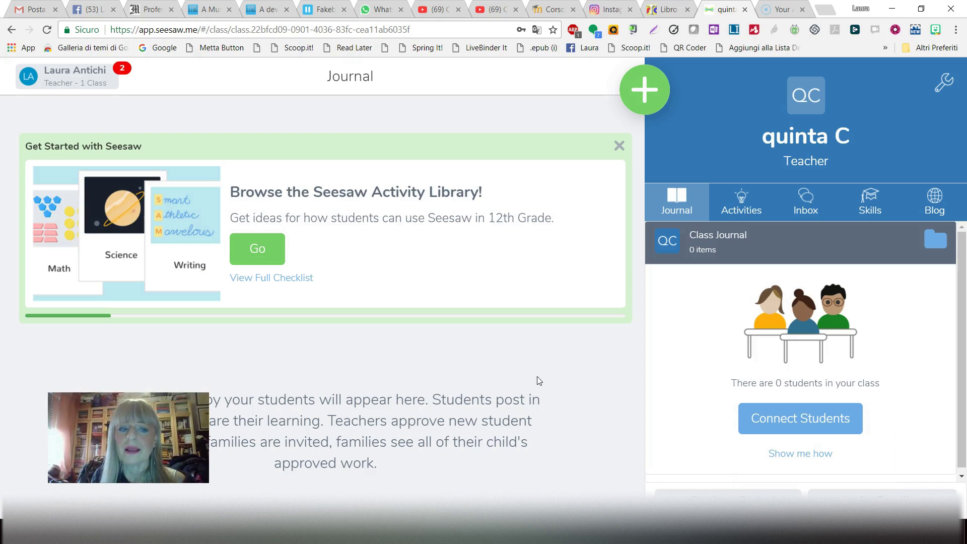
# - Review the student join code and the family invitation information for the new class, closing each dialog without sending anything
pyautogui.click(792, 427)
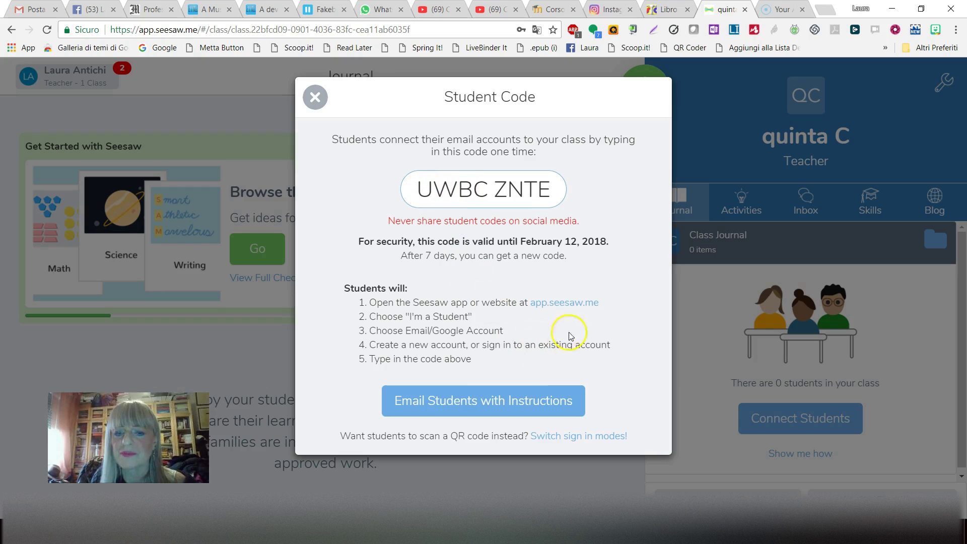
pyautogui.click(727, 501)
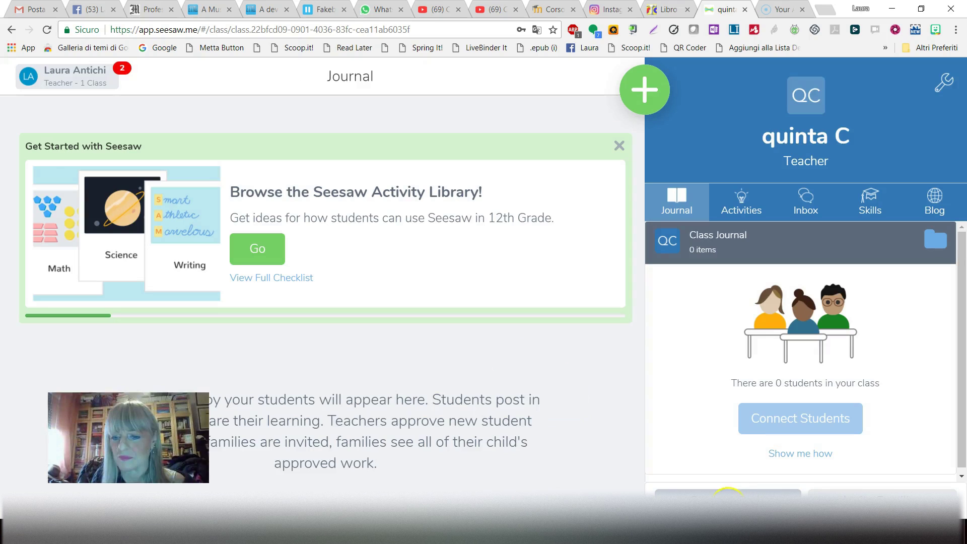
pyautogui.click(728, 501)
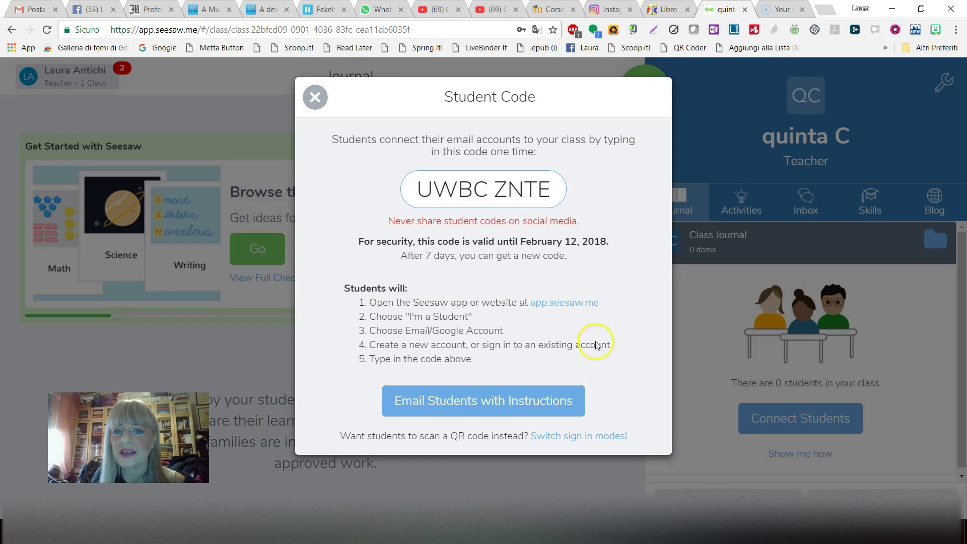
pyautogui.click(318, 96)
pyautogui.click(853, 499)
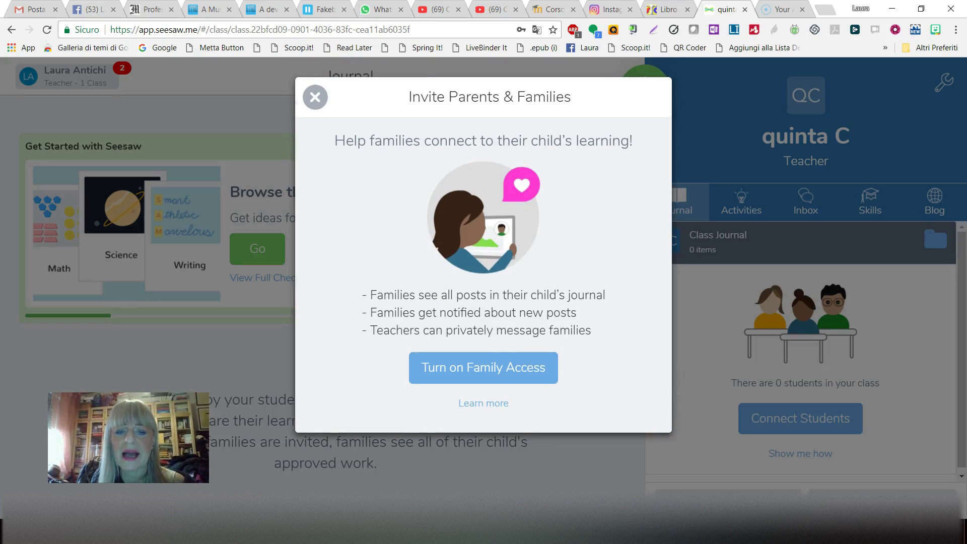
pyautogui.click(313, 95)
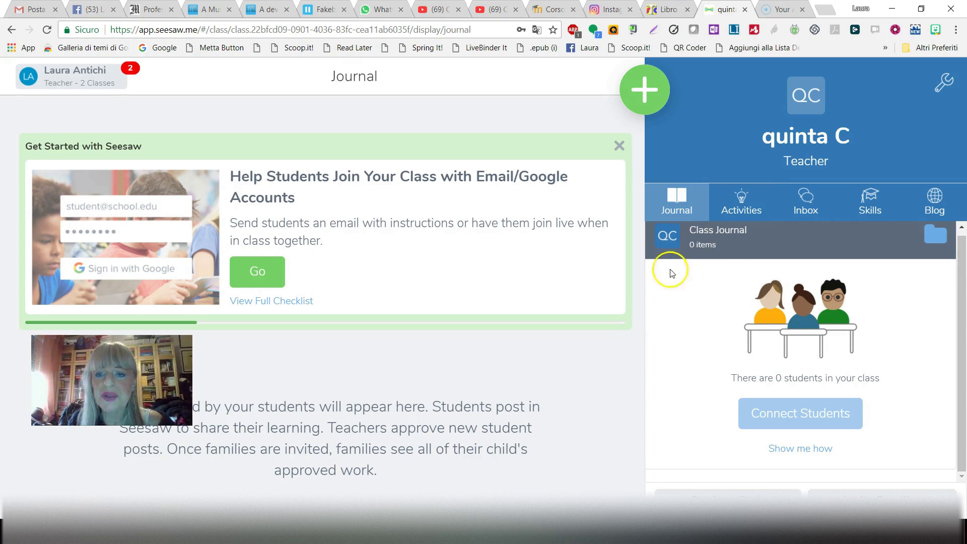
# - Browse the Activity Library through Share Activity, and return to the class journal
pyautogui.click(675, 214)
pyautogui.click(736, 214)
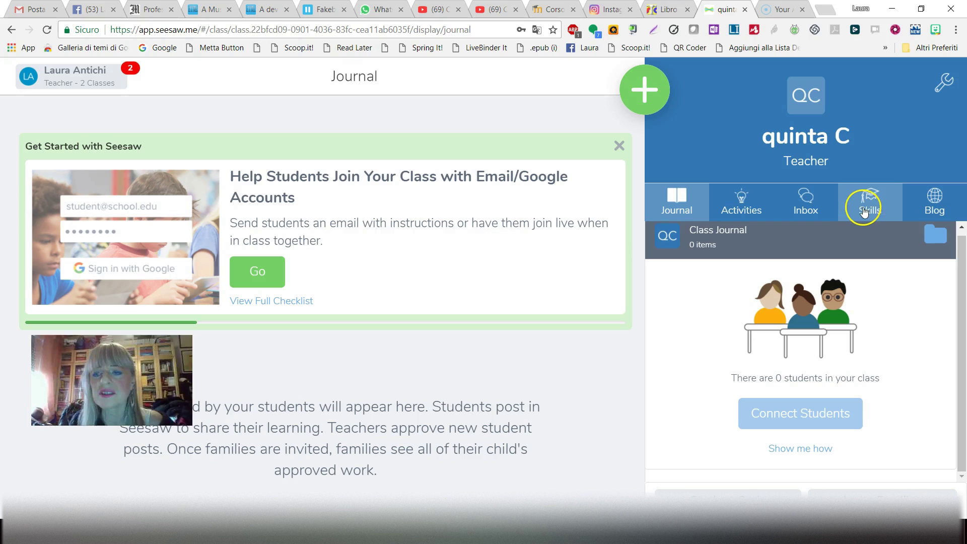
pyautogui.click(679, 202)
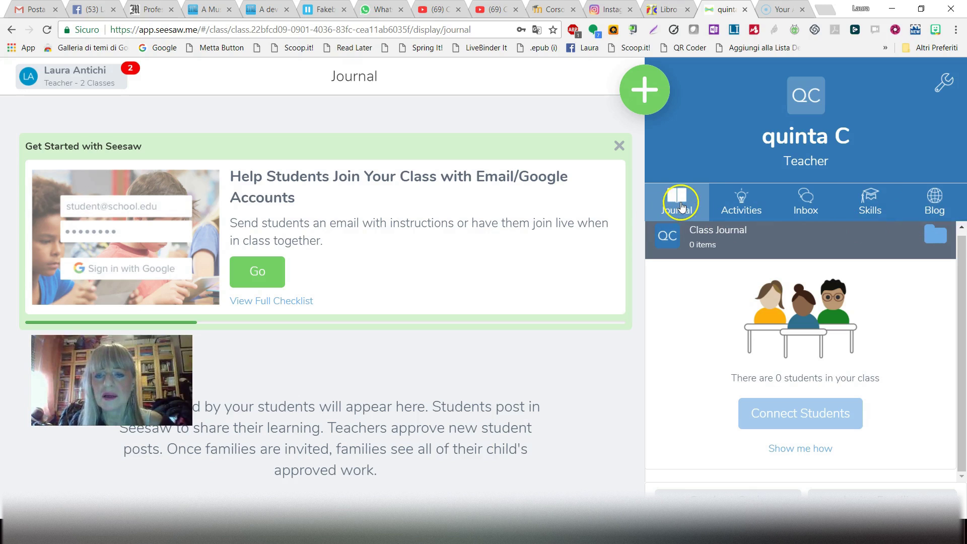
pyautogui.click(651, 102)
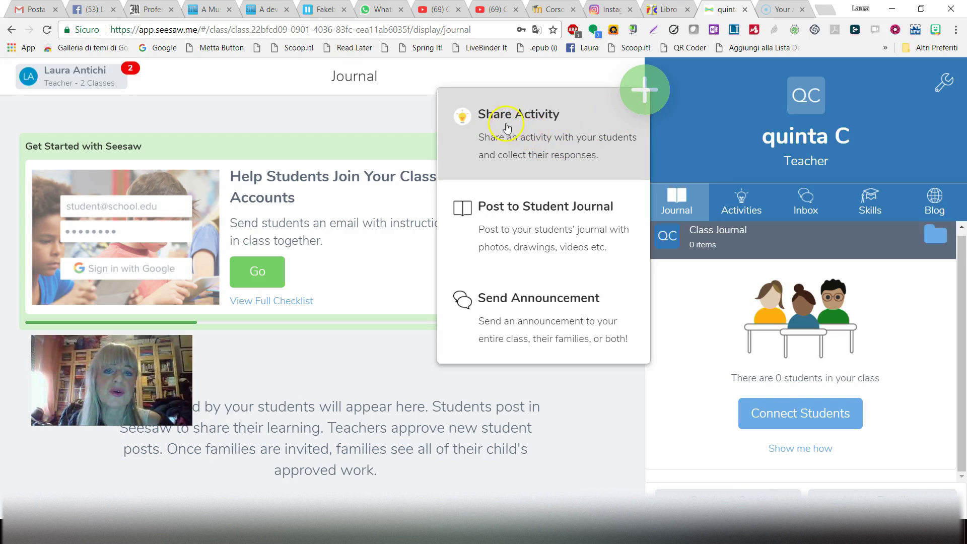
pyautogui.click(511, 116)
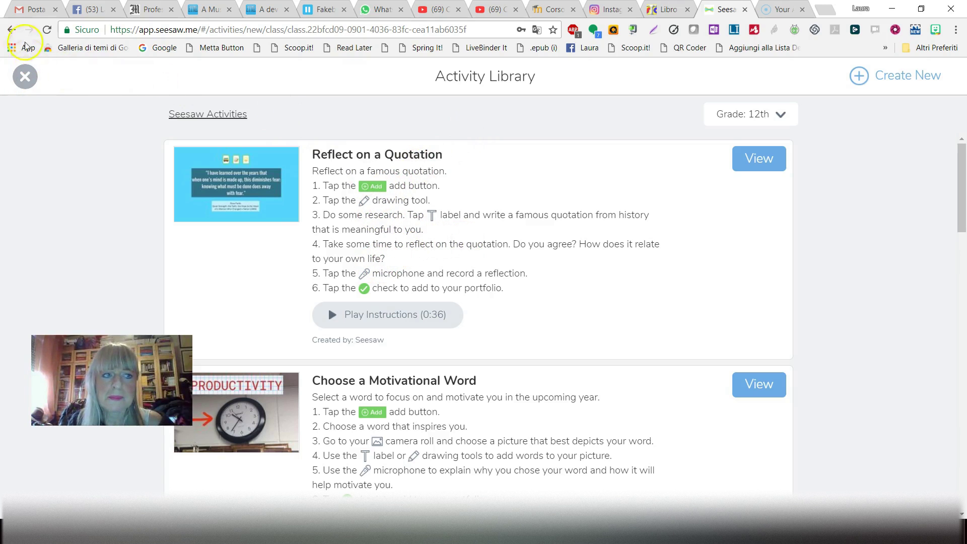
pyautogui.click(12, 30)
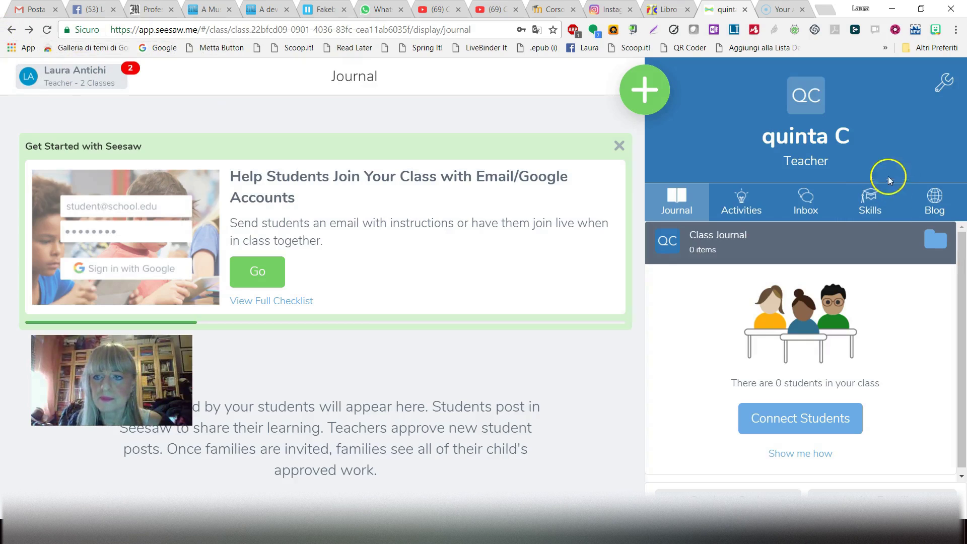
# - Examine the item types available for a Post to Student Journal, and close the page without posting
pyautogui.click(644, 91)
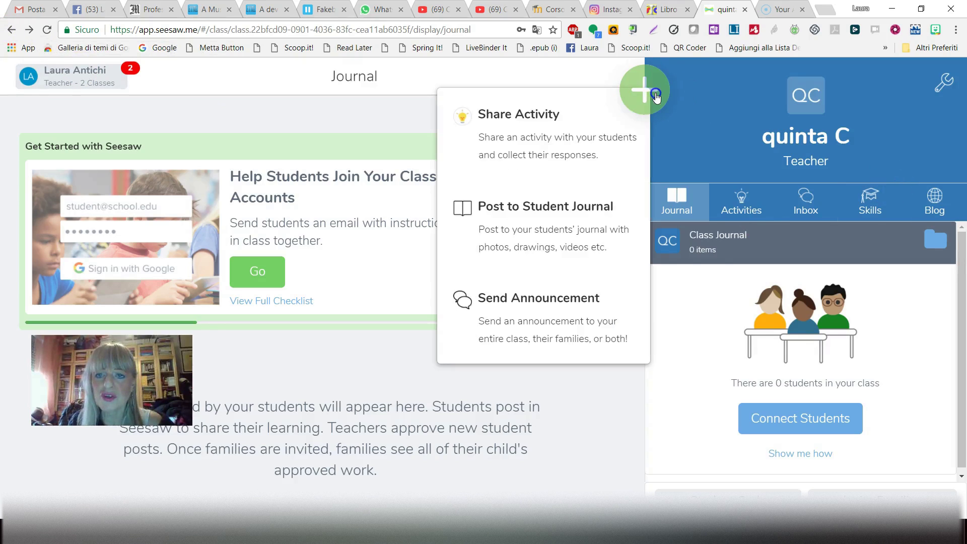
pyautogui.click(536, 226)
pyautogui.click(424, 220)
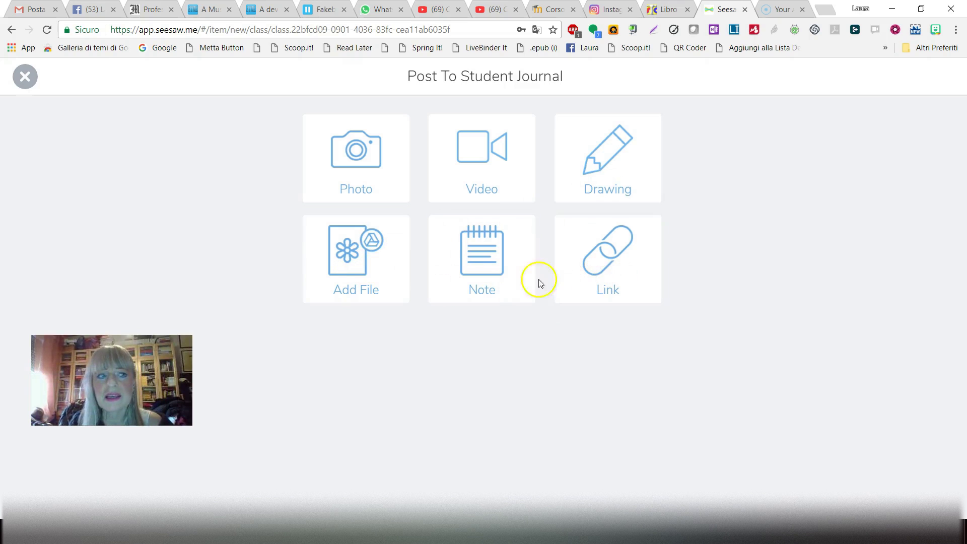
pyautogui.click(30, 76)
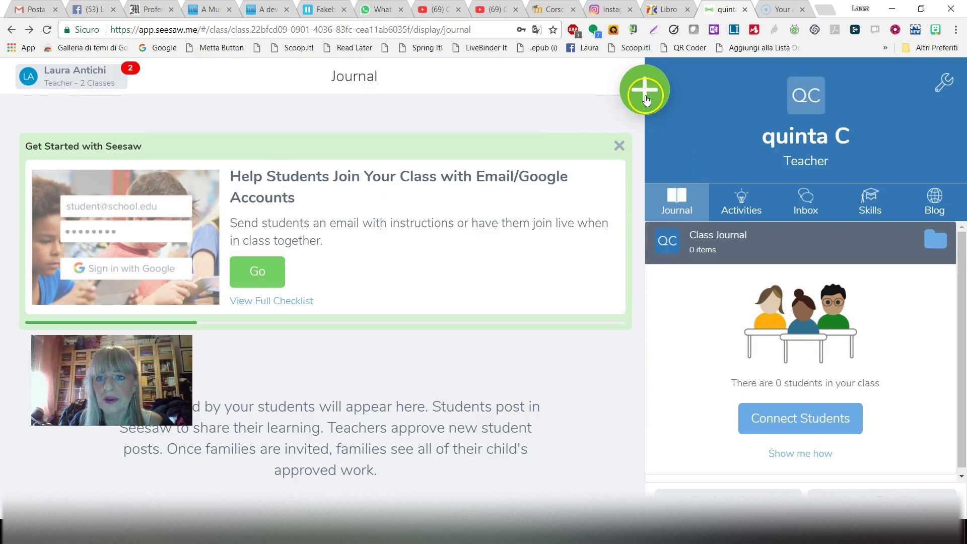
# - Look through the options for adding content and the class's Activities, Inbox and Skills sections
pyautogui.click(645, 96)
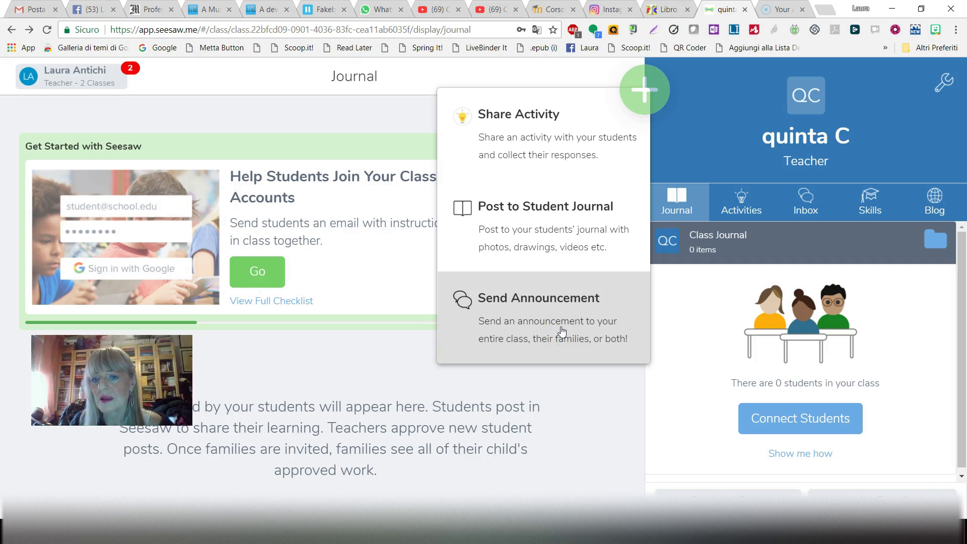
pyautogui.click(738, 210)
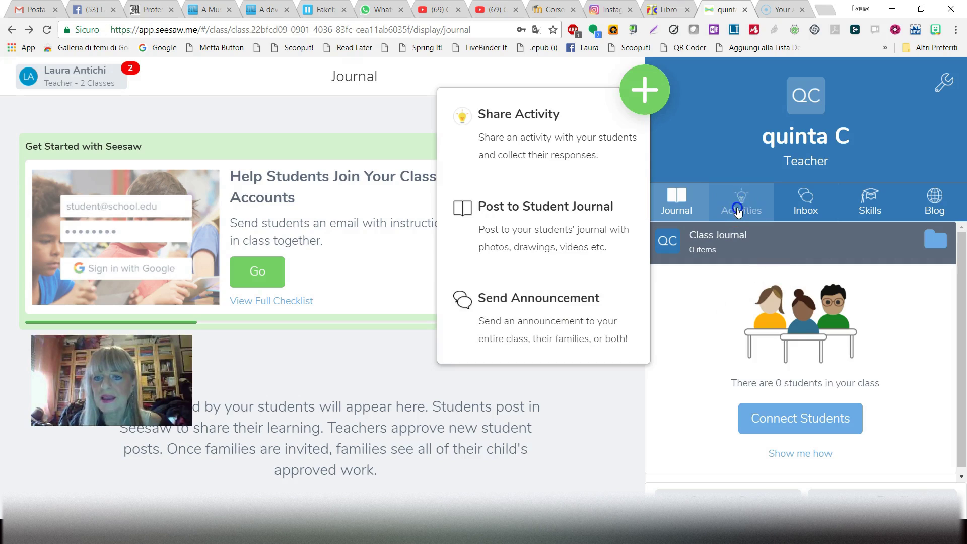
pyautogui.click(645, 89)
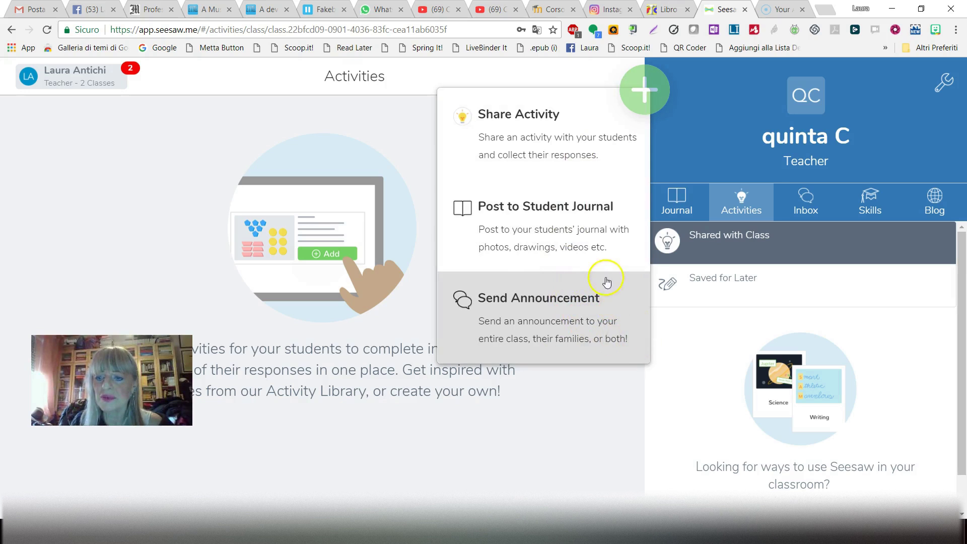
pyautogui.click(816, 194)
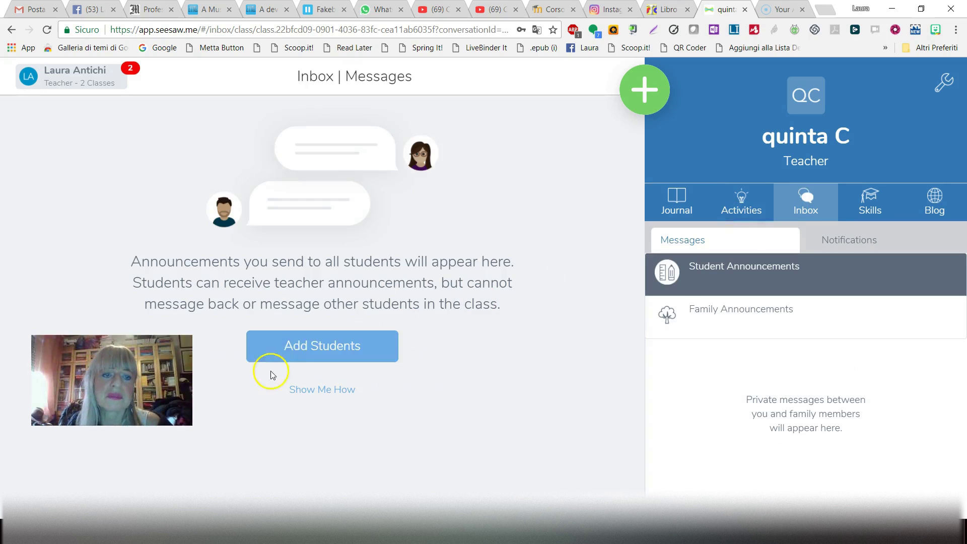
pyautogui.click(866, 205)
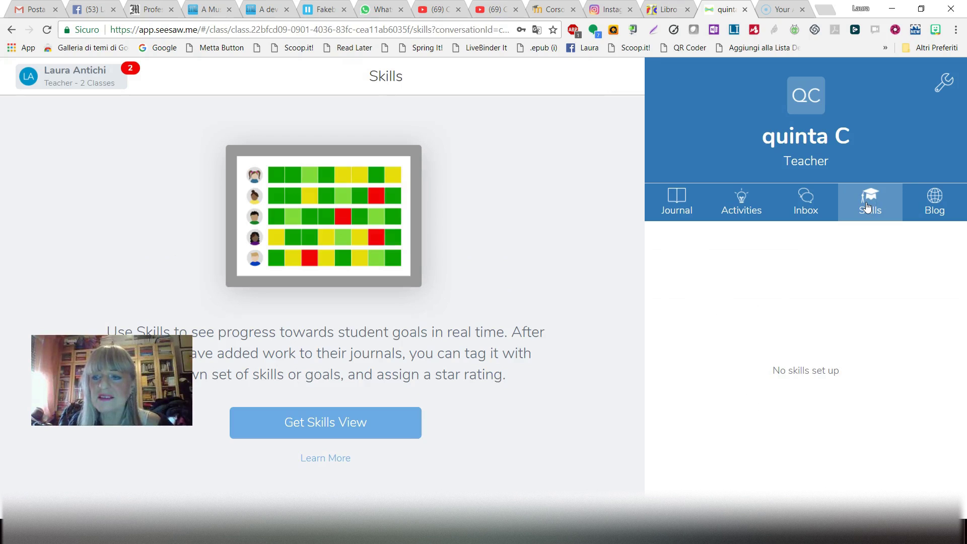
# - Open the class's Blog section and read the Create Class Blog information, closing it without setting up a blog
pyautogui.click(930, 203)
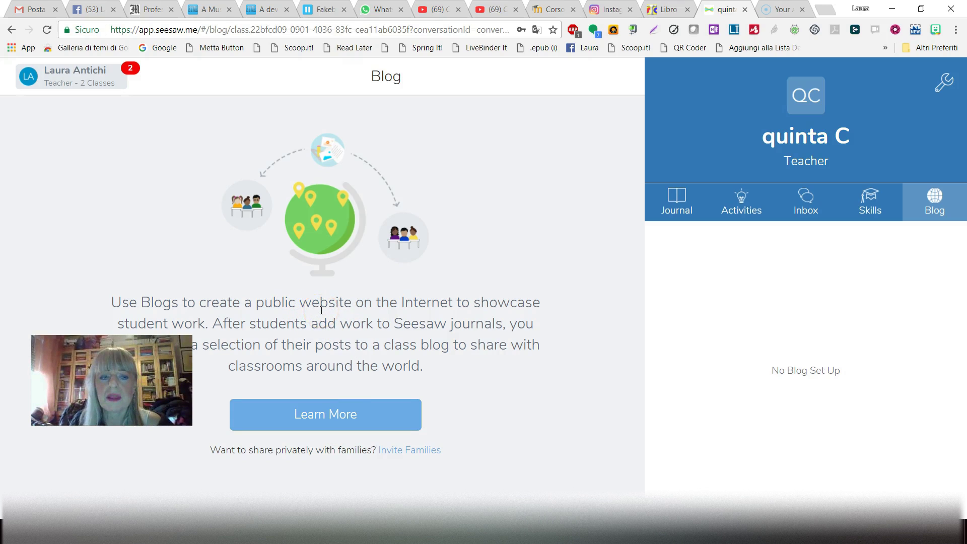
pyautogui.click(333, 419)
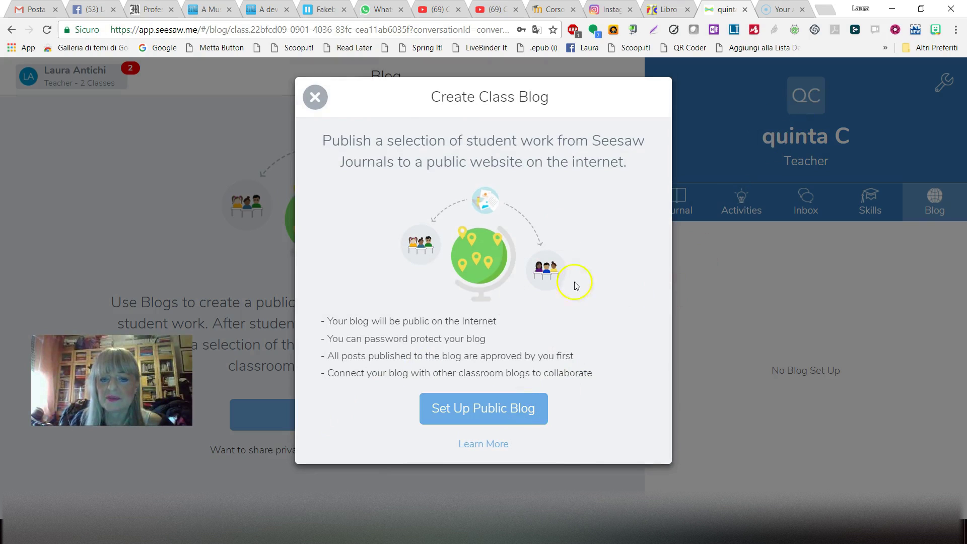
pyautogui.click(316, 97)
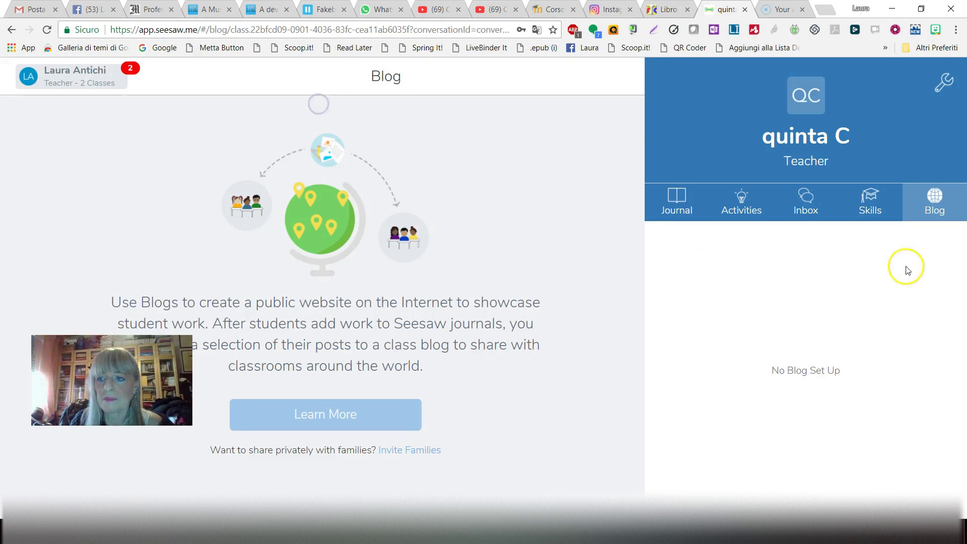
# - Return to the journal and review the student code with its invitation email text for students, closing both dialogs
pyautogui.click(674, 200)
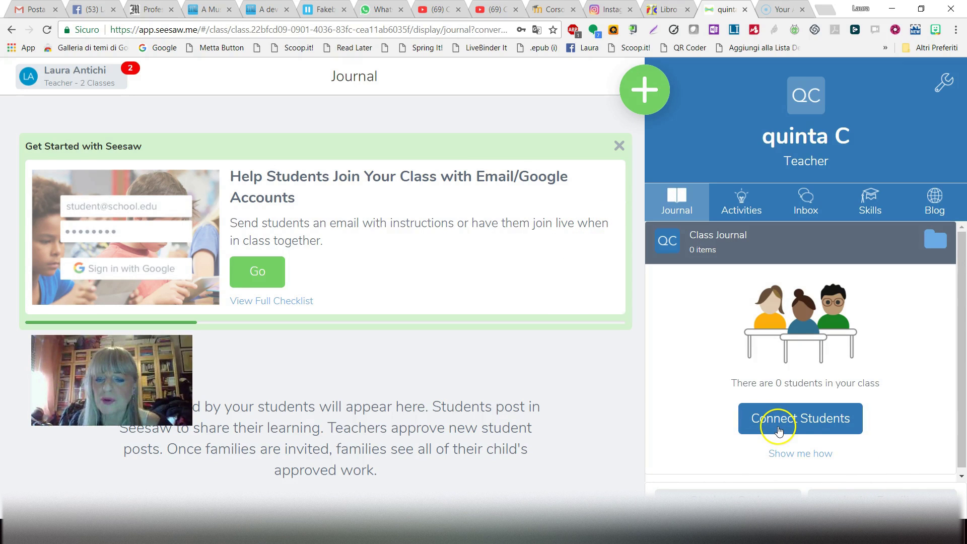
pyautogui.click(779, 431)
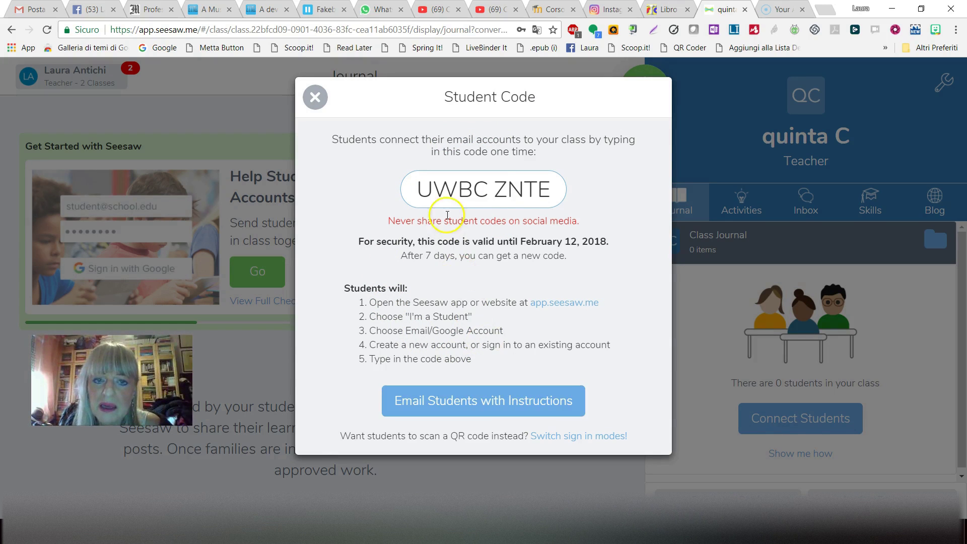
pyautogui.click(491, 406)
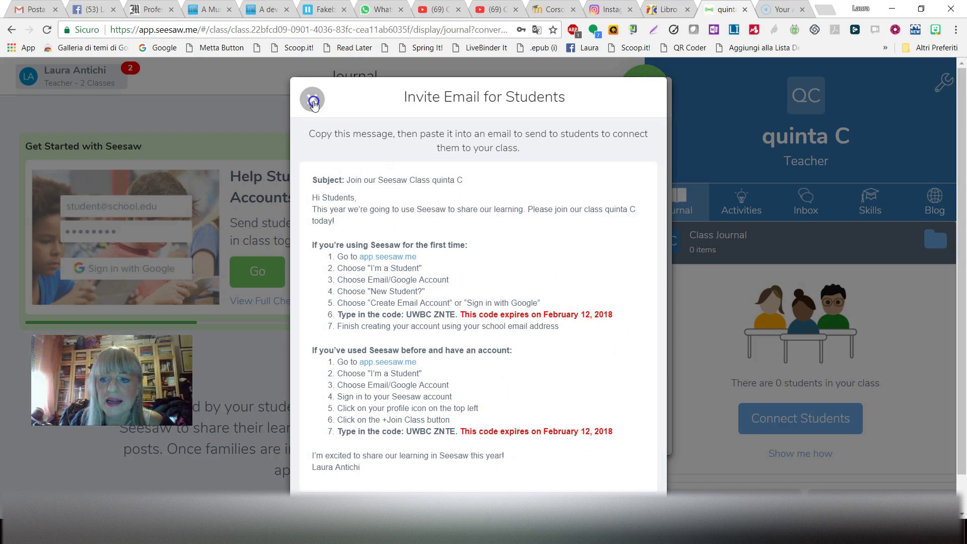
pyautogui.click(312, 98)
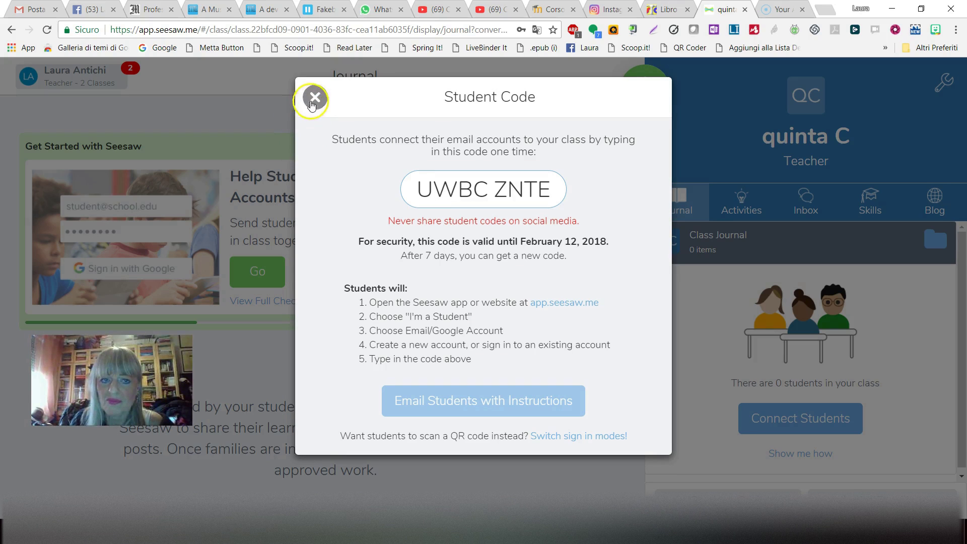
pyautogui.click(315, 97)
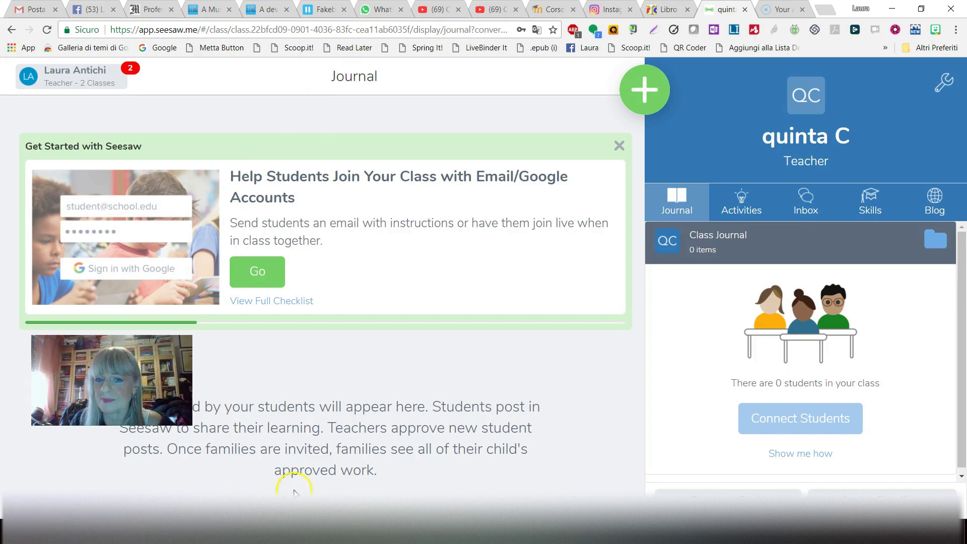
# - Create a turquoise folder named "Aristotele" for the class journal and close the folder manager
pyautogui.click(927, 244)
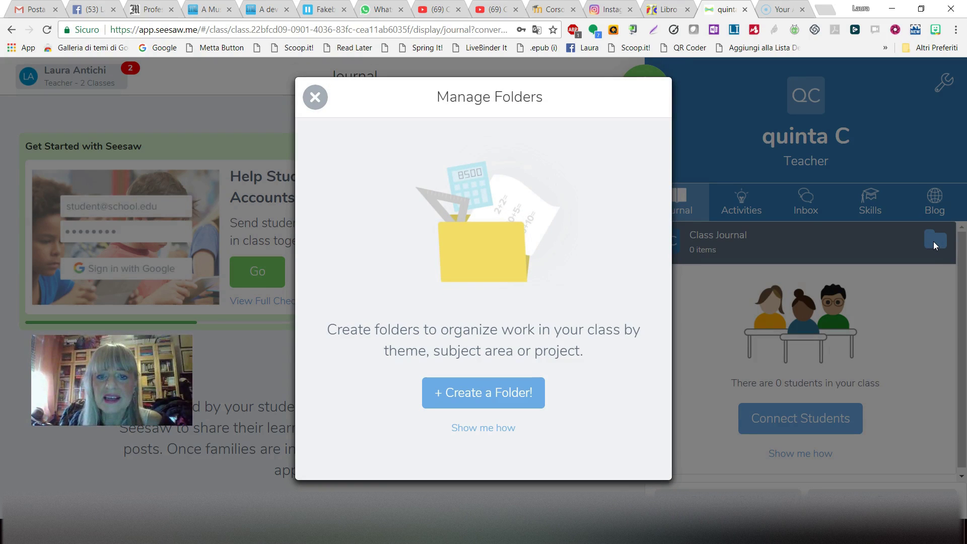
pyautogui.click(493, 397)
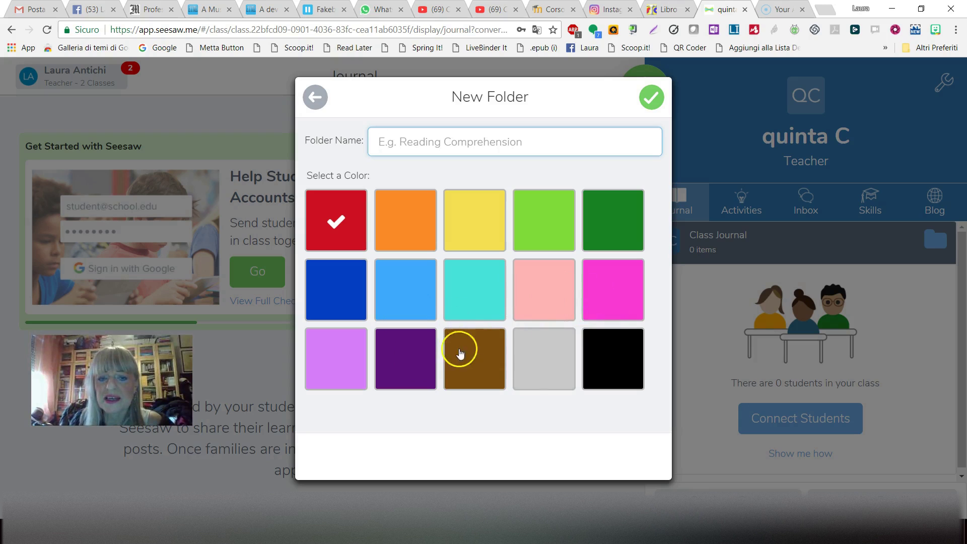
pyautogui.click(478, 311)
pyautogui.click(386, 139)
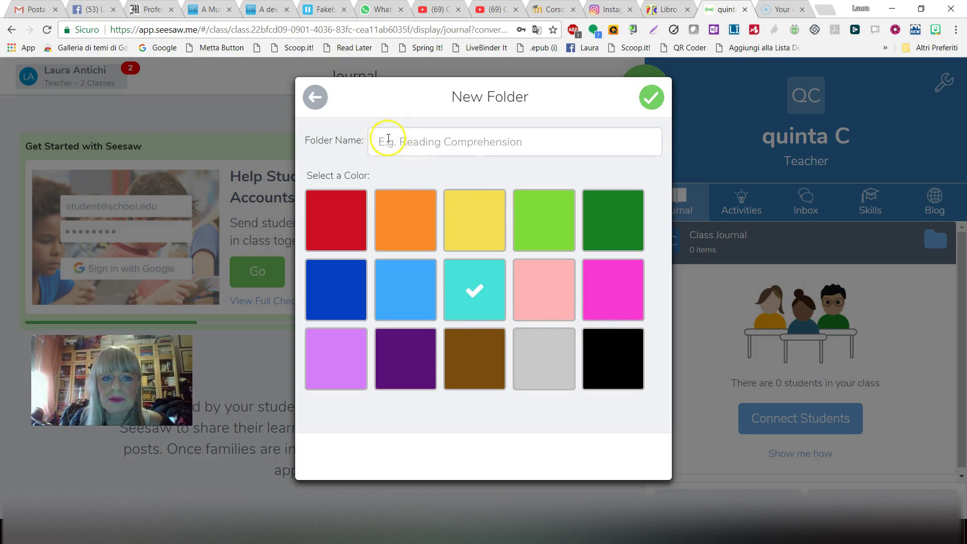
pyautogui.write('Aristotele')
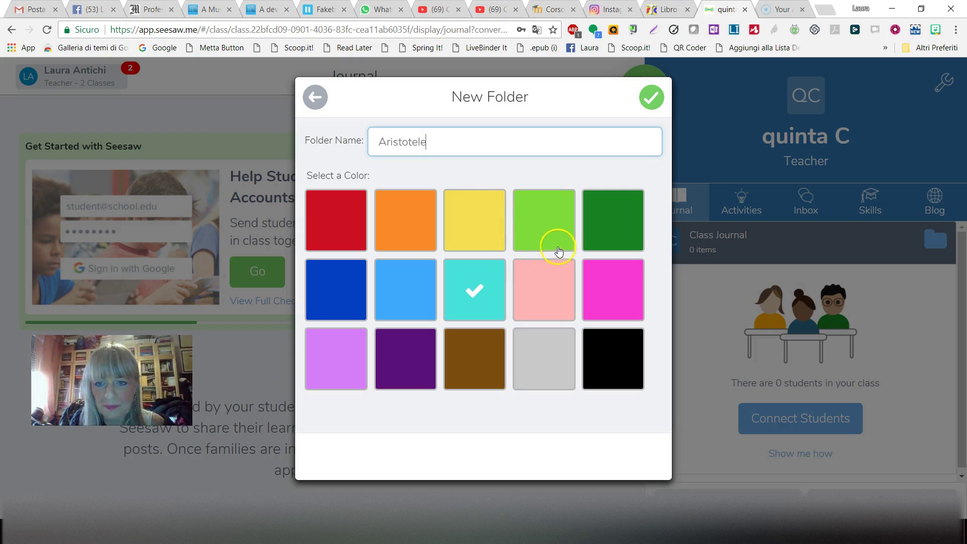
pyautogui.click(652, 96)
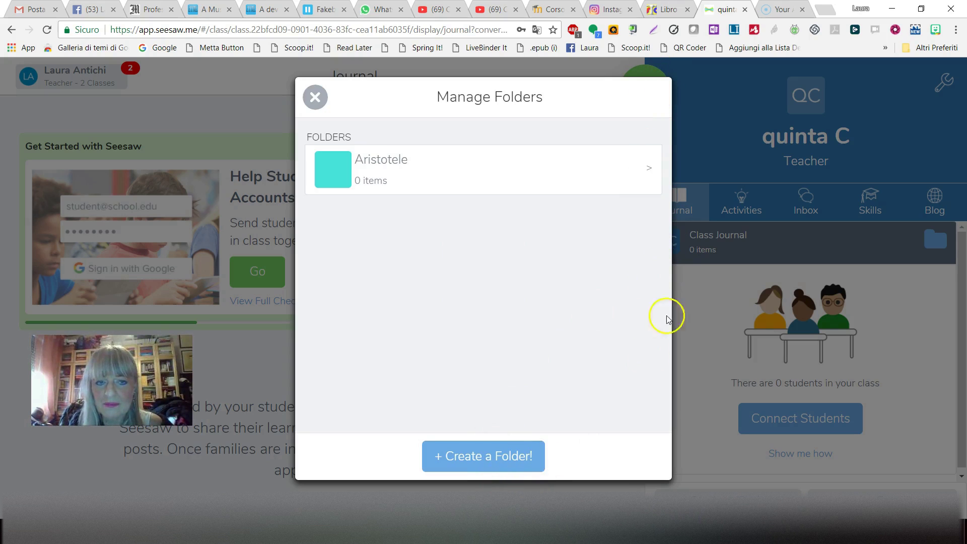
pyautogui.click(315, 98)
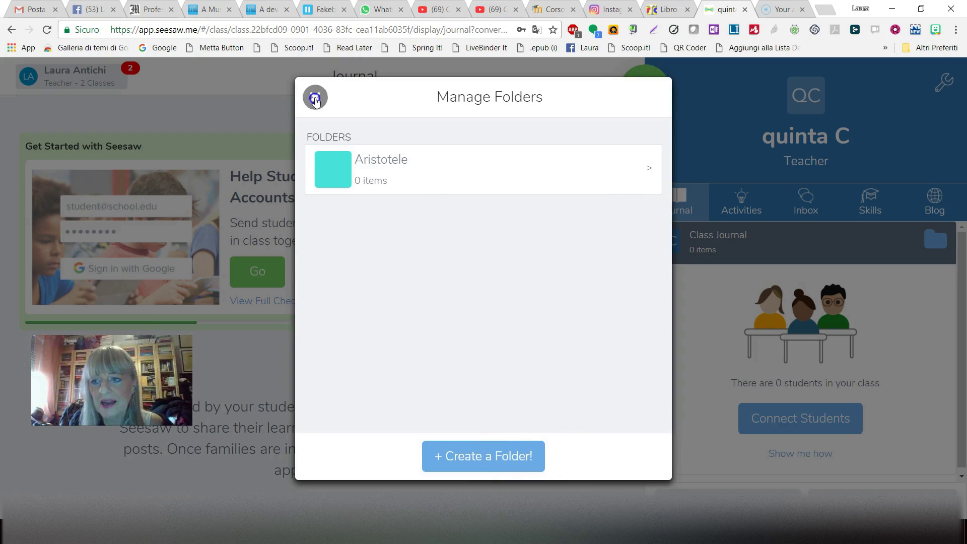
# - Open the Aristotele folder in the journal and look through the options for adding content, dismissing them without adding anything
pyautogui.click(334, 168)
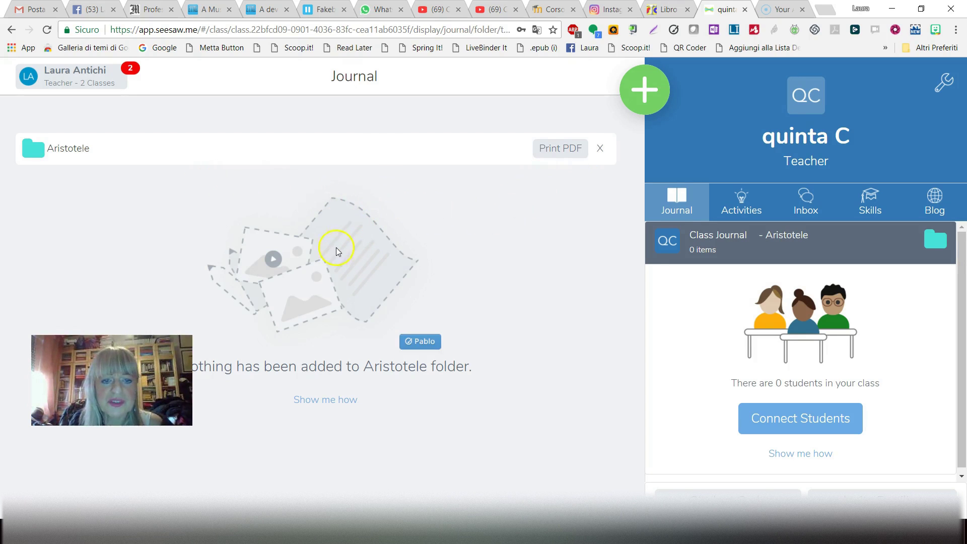
pyautogui.click(644, 90)
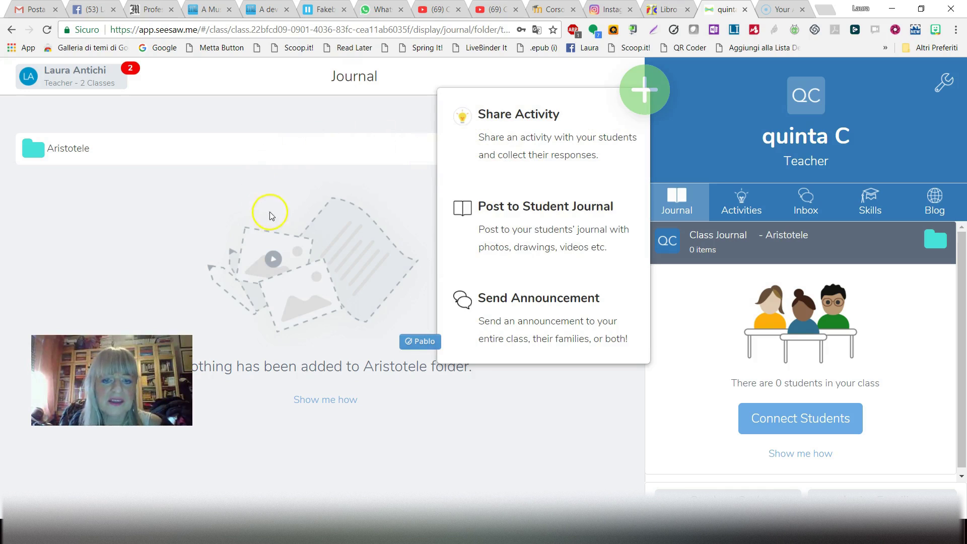
pyautogui.click(246, 195)
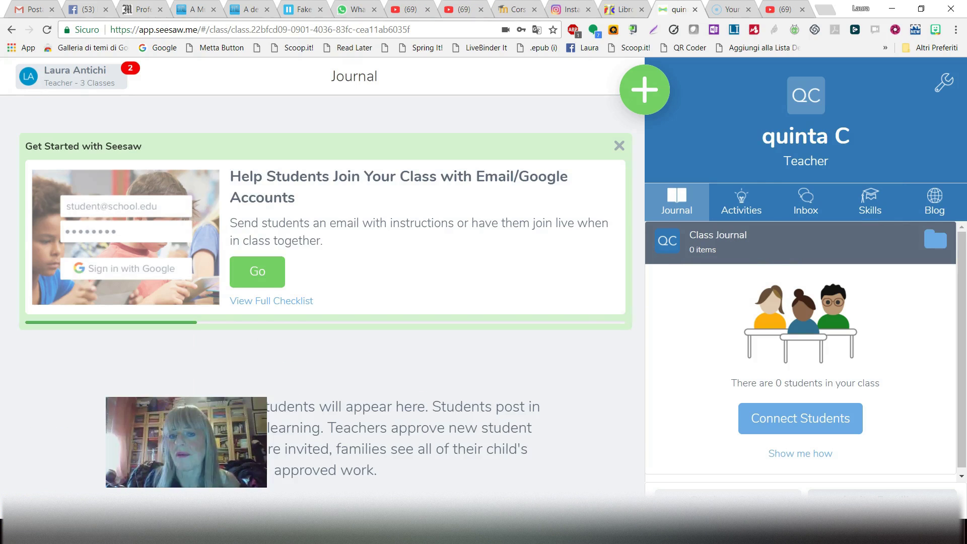
# - Review the class journal's list of selectable folders and close it without choosing one
pyautogui.click(934, 246)
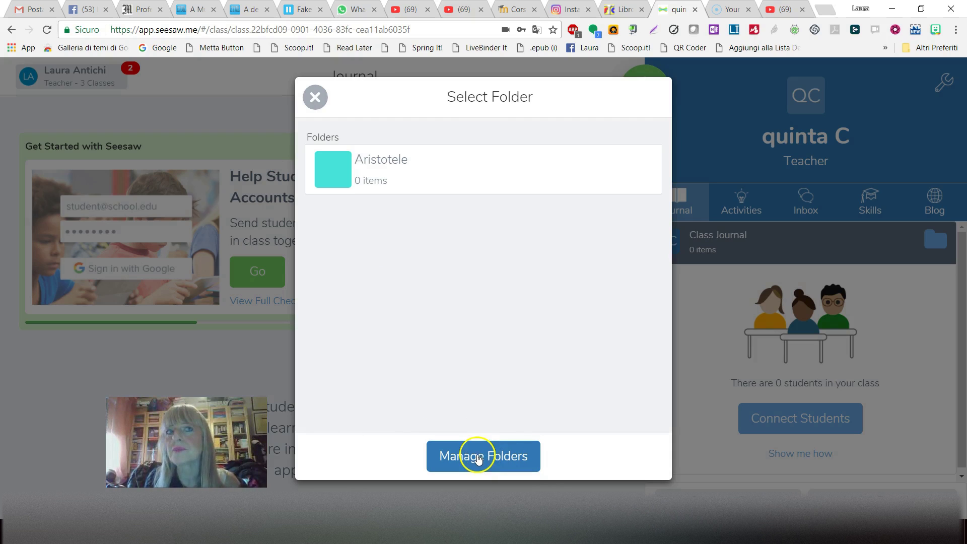
pyautogui.click(315, 97)
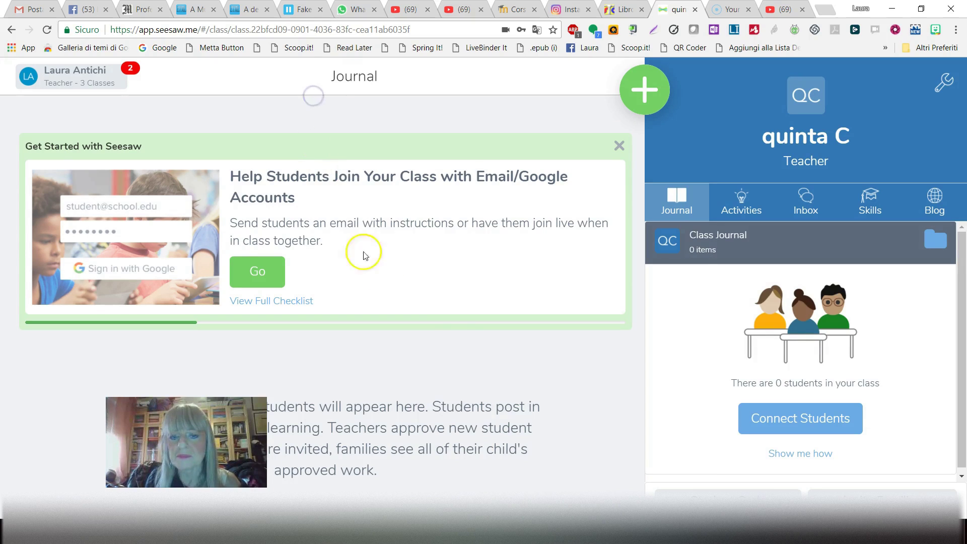